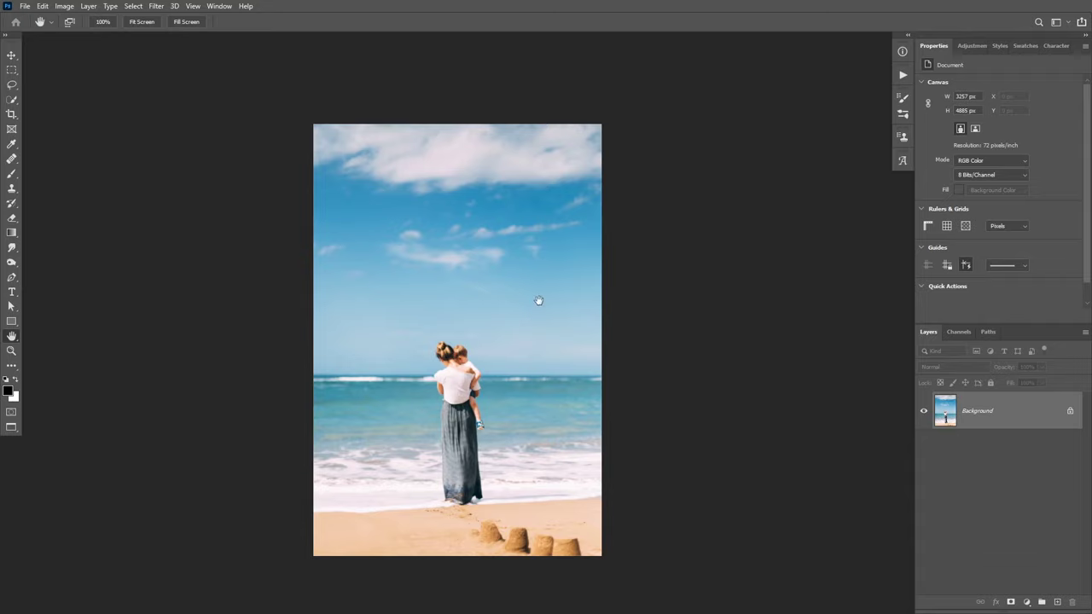
Crop-widen the canvas into a wide landscape frame with transparent space flanking the beach photo.
key("c")
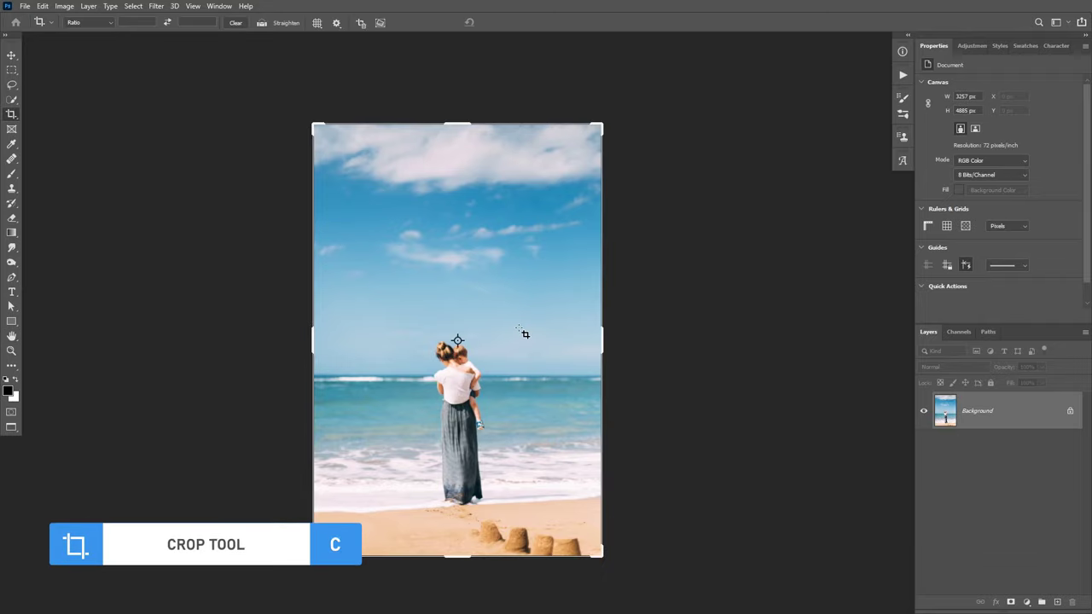
left_click_drag(601, 339, 814, 339)
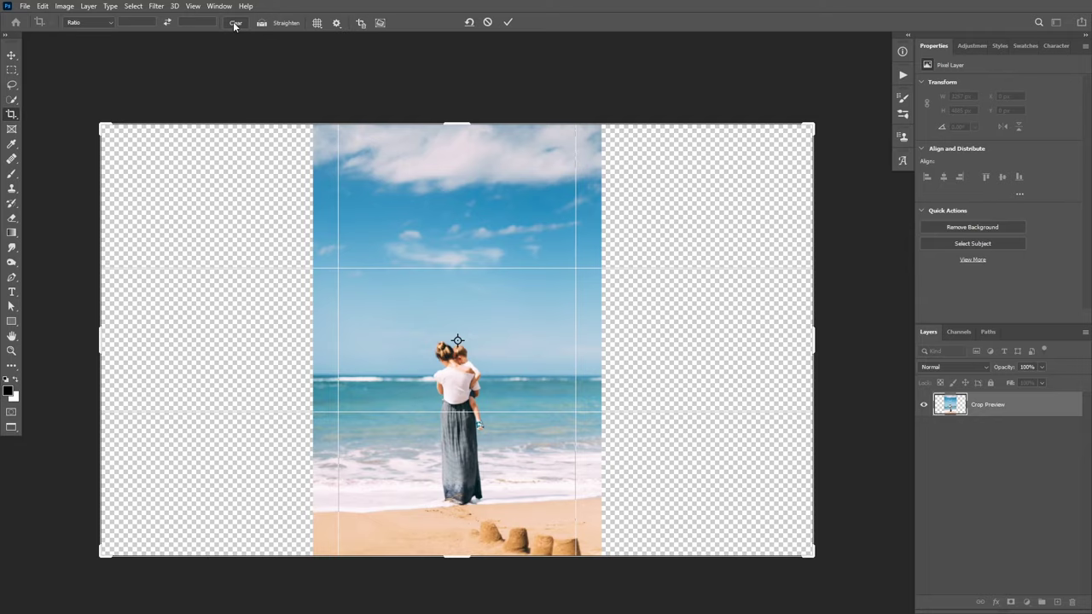
scroll(545, 353, "down", 2)
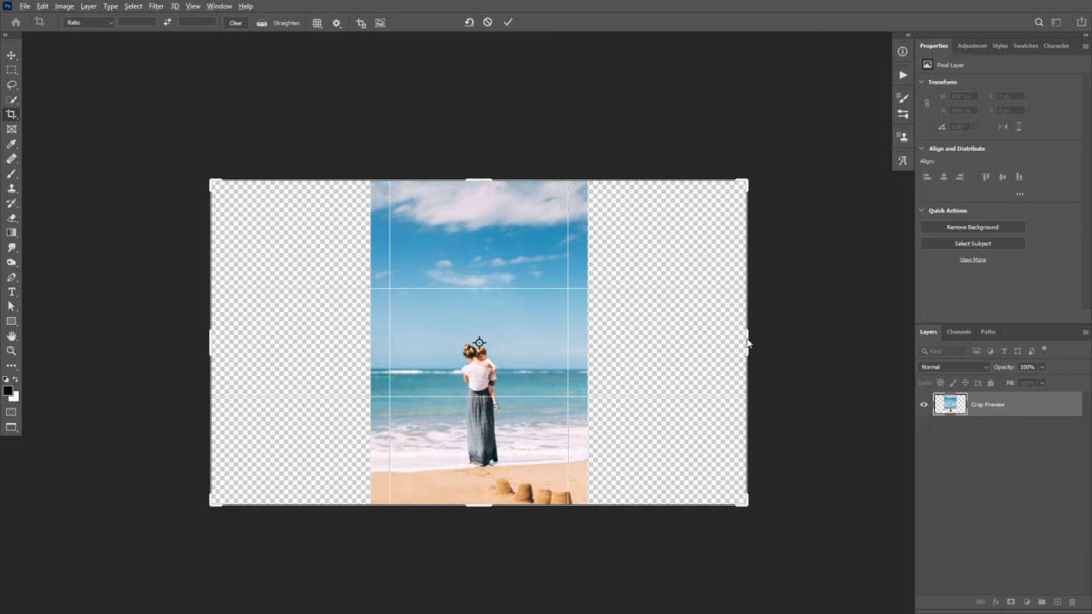
left_click_drag(747, 344, 837, 338)
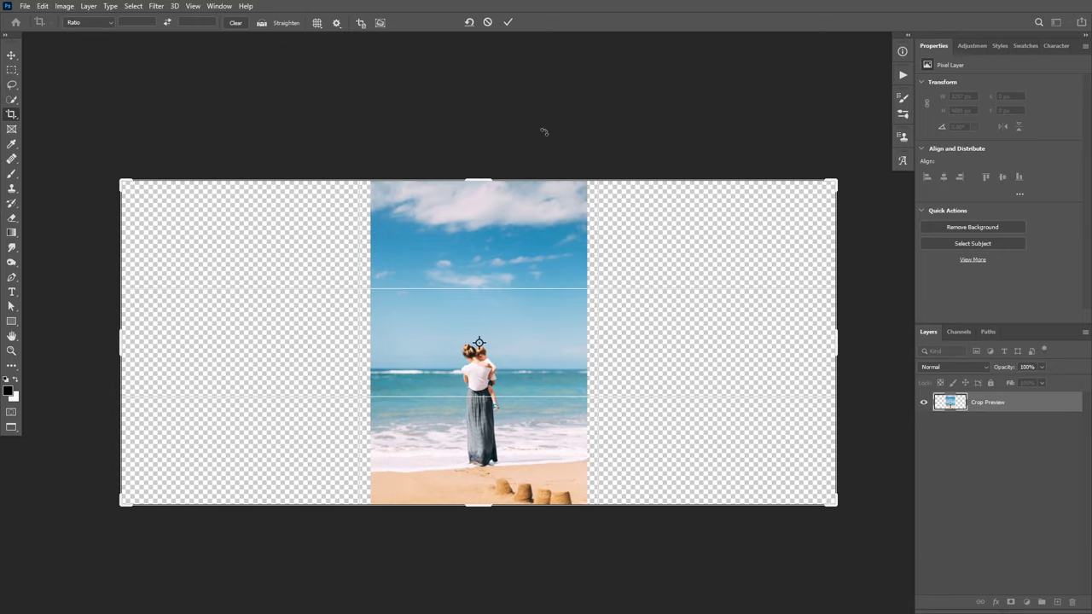
left_click(507, 23)
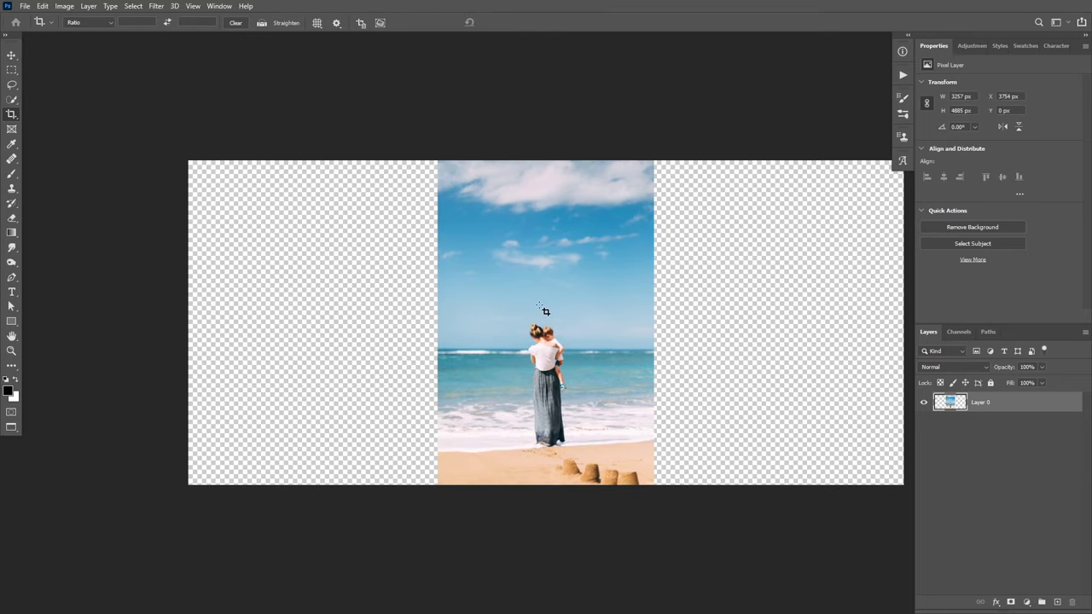
left_click_drag(537, 299, 493, 306)
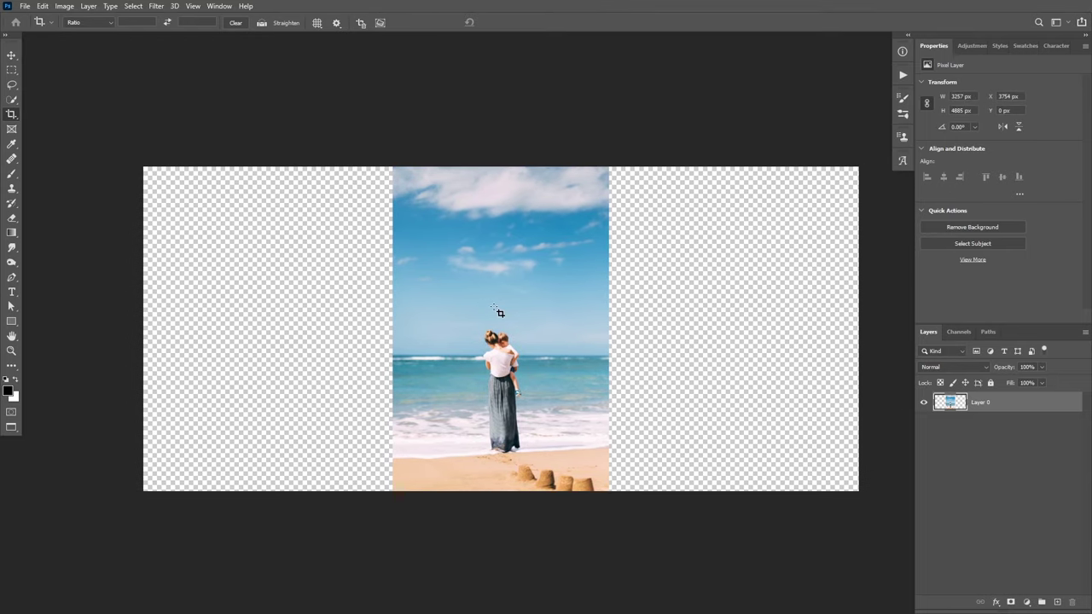
Content-aware scale the beach photo sideways to fill the full 10765 × 4885 px canvas.
left_click(42, 6)
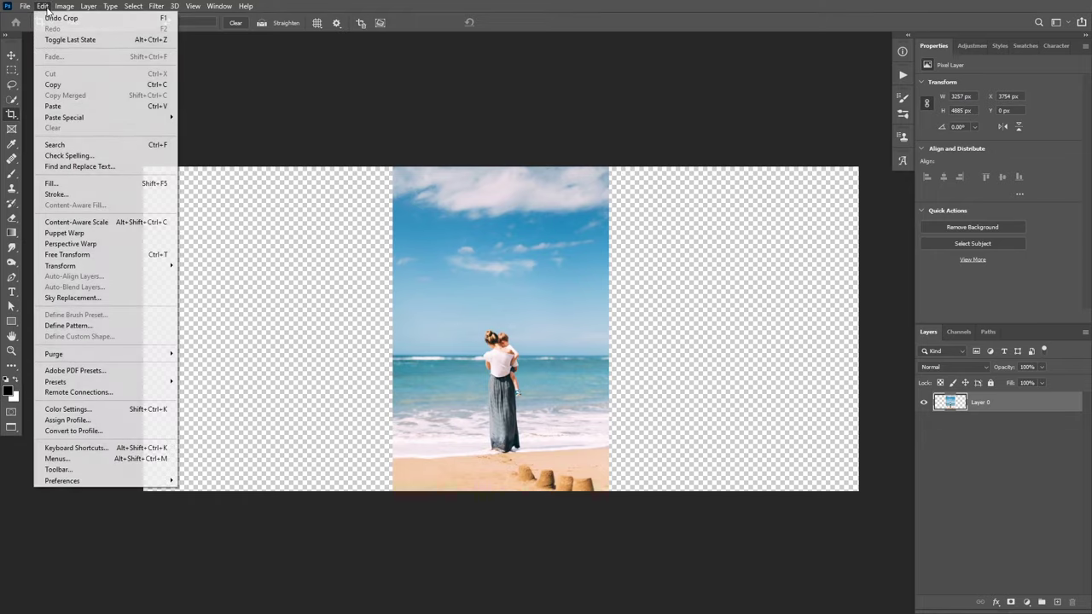
left_click(103, 222)
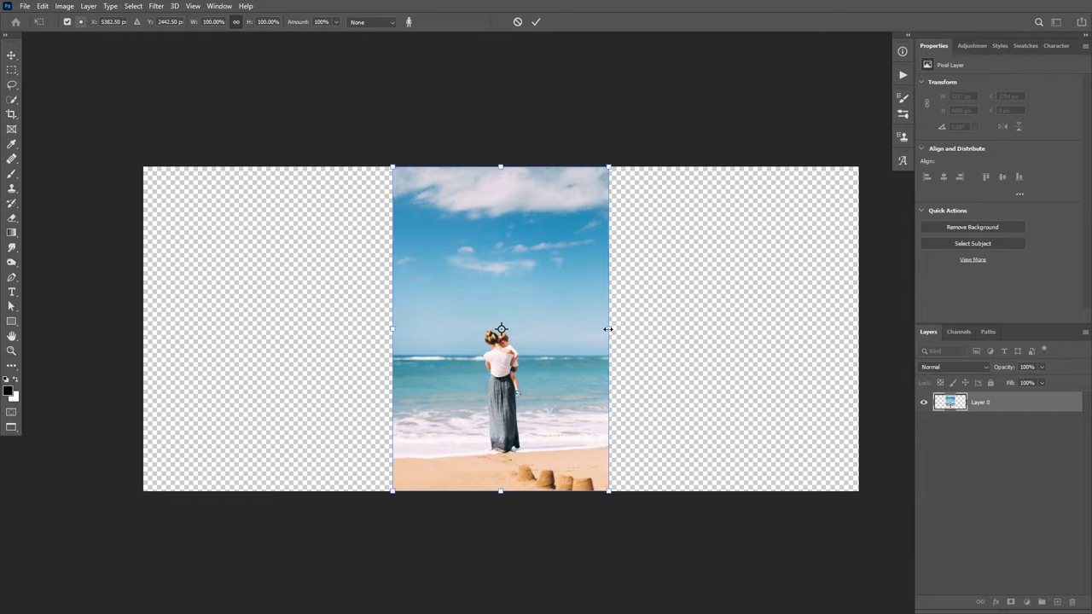
left_click_drag(607, 328, 718, 326)
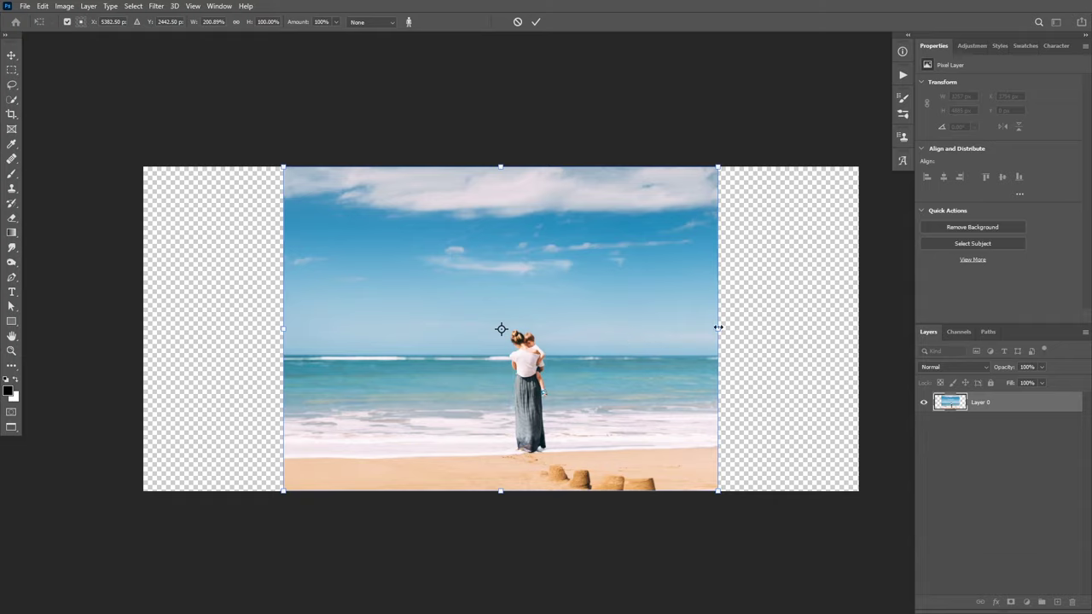
key("shift")
left_click_drag(717, 329, 860, 340)
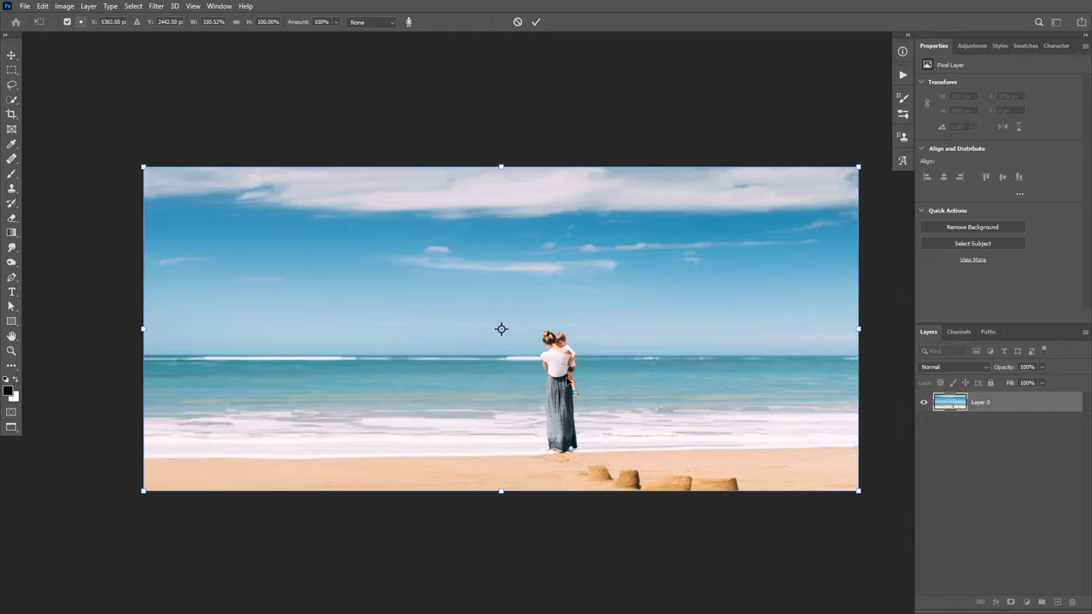
left_click(534, 21)
Content-aware stretch the woman-in-white photo to 6706 × 4601 px, undoing an overstretch.
key("c")
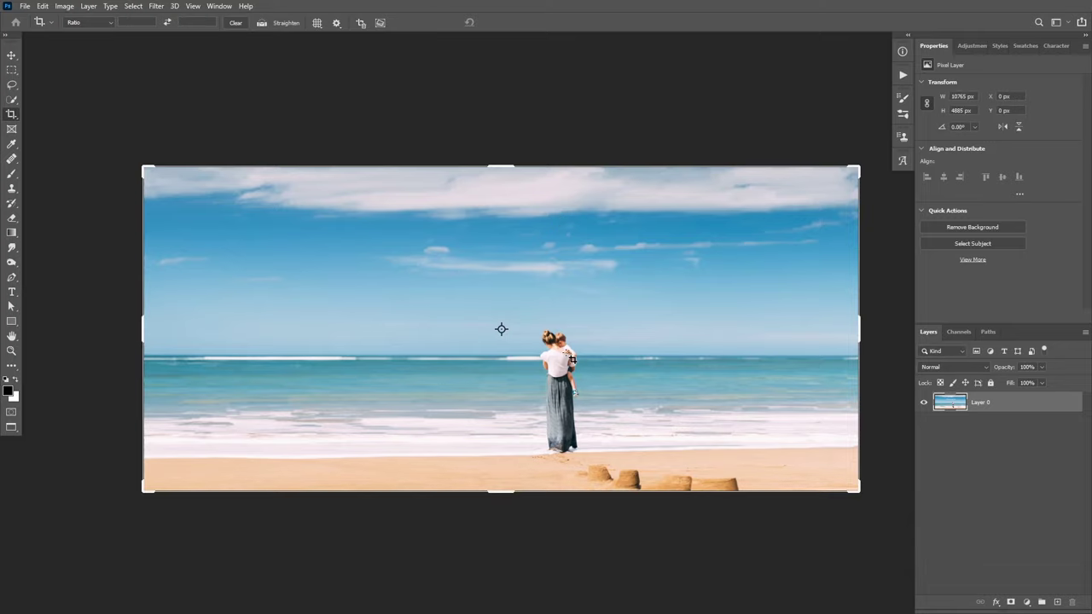
key("h")
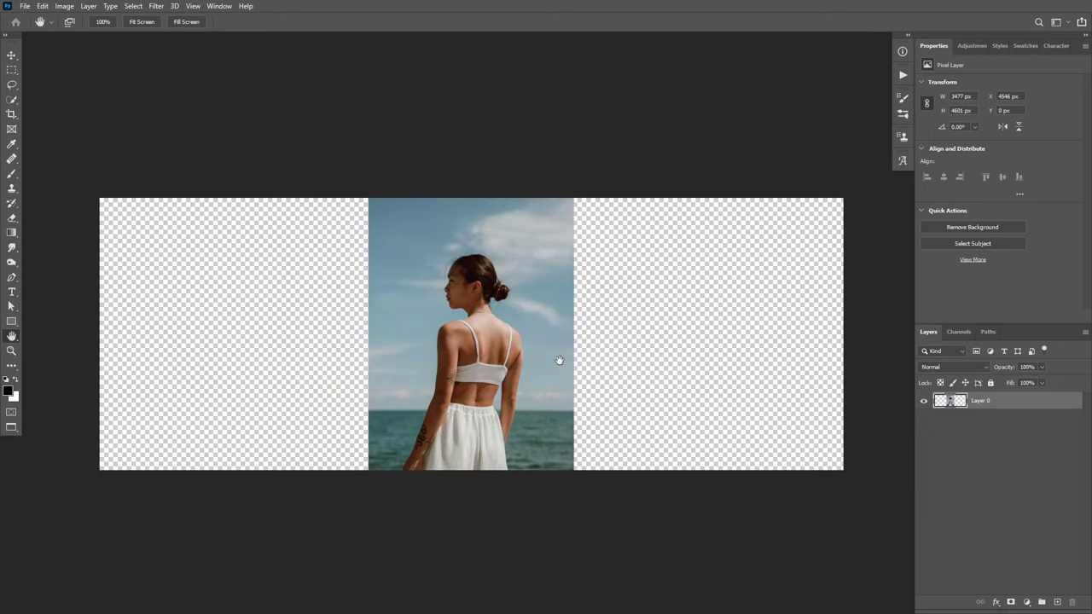
left_click(39, 10)
left_click(96, 222)
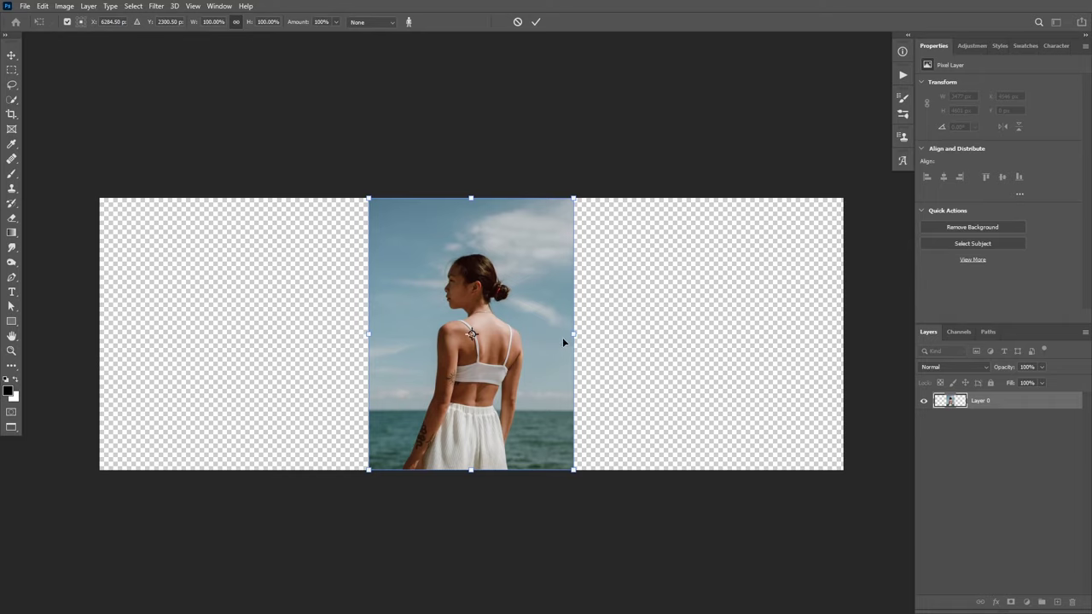
left_click_drag(573, 333, 669, 333)
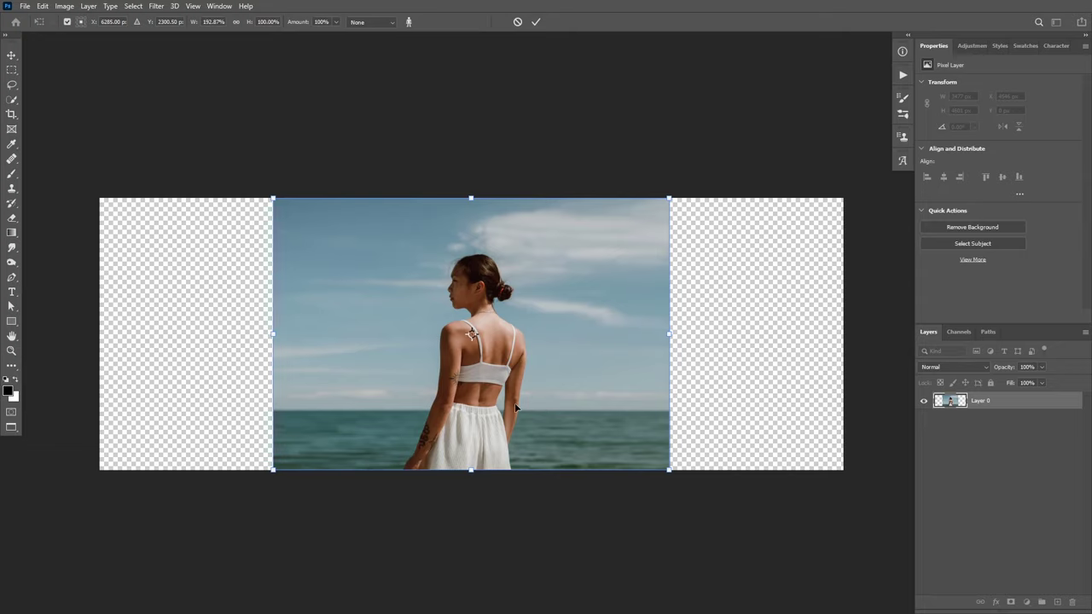
key("shift")
left_click_drag(670, 333, 769, 332)
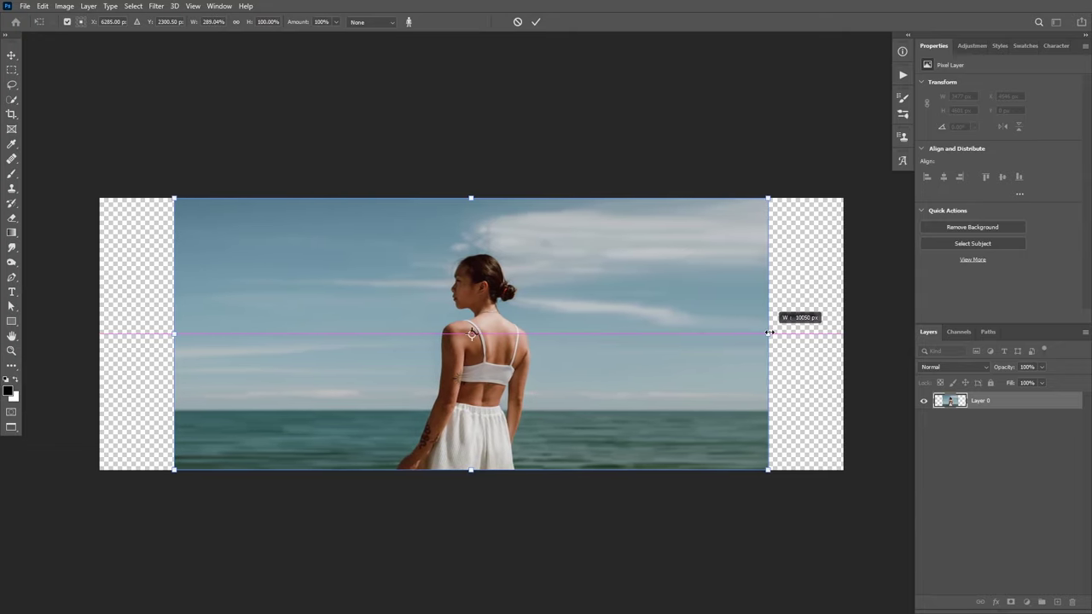
left_click_drag(769, 333, 769, 333)
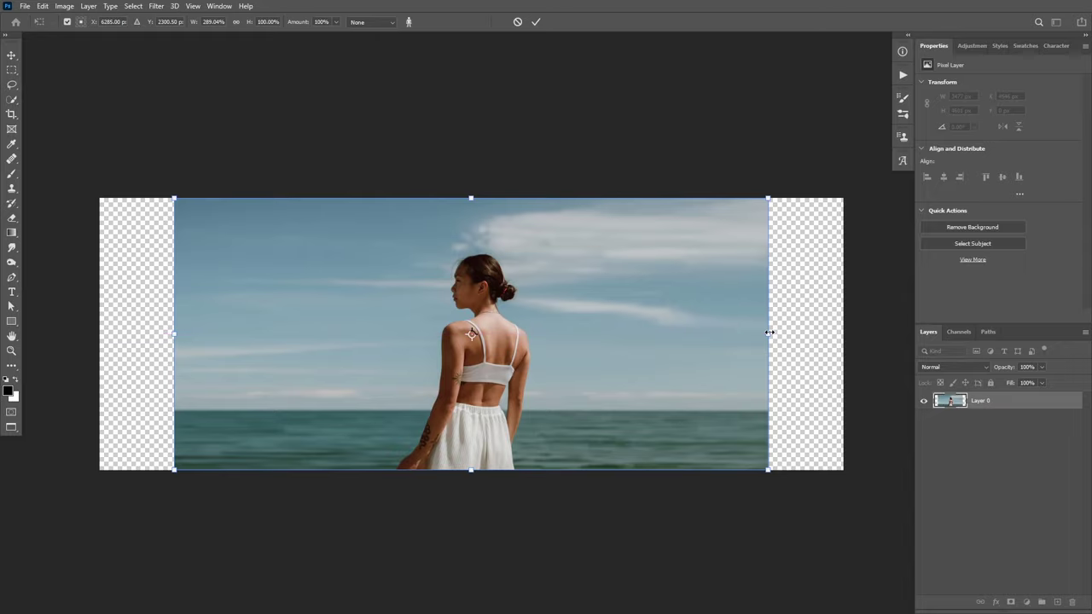
key("ctrl+z")
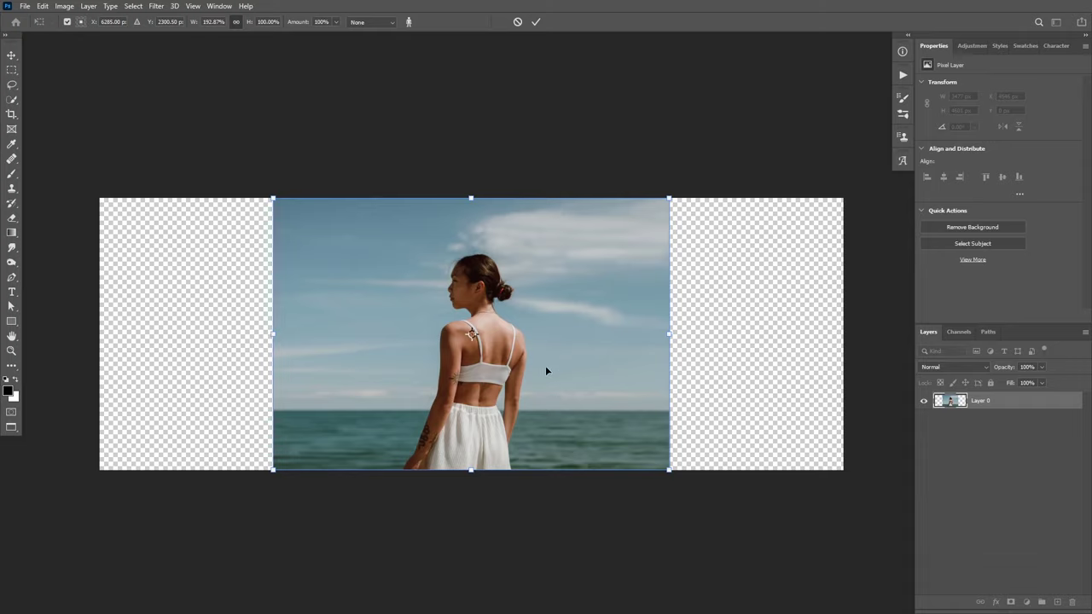
left_click(535, 21)
key("h")
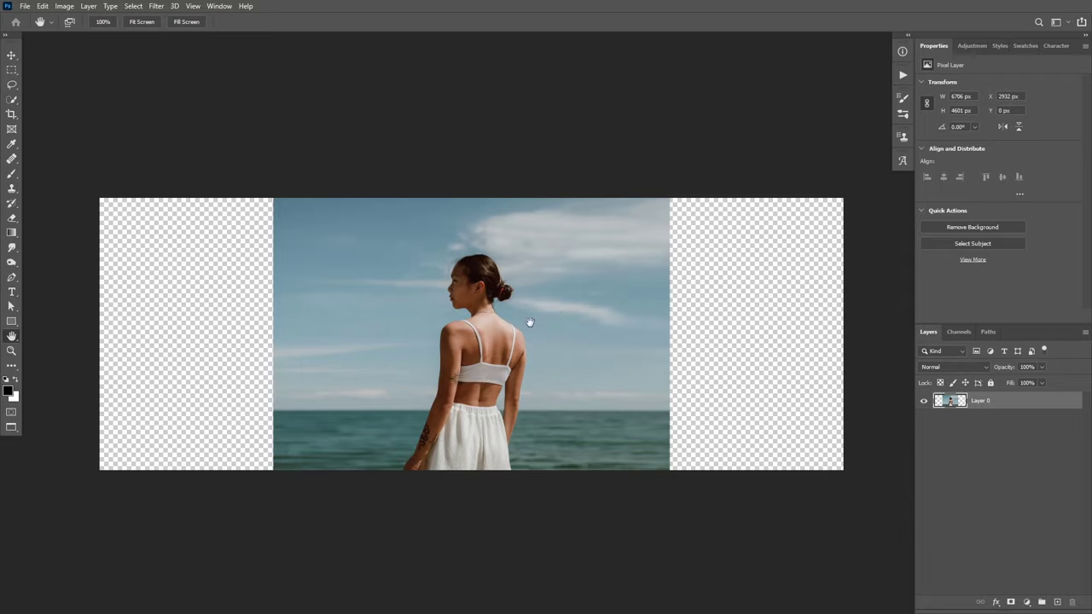
Lasso a loose outline around the woman and store it as the Alpha 1 channel.
key("l")
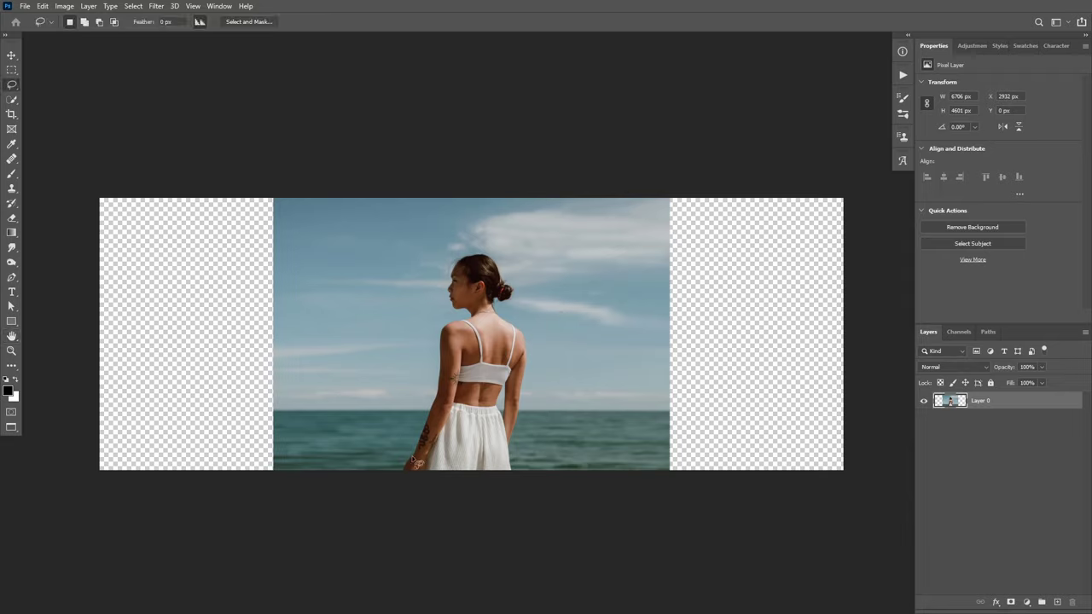
mouse_move(398, 480)
left_mouse_down()
mouse_move(453, 258)
mouse_move(471, 242)
mouse_move(515, 248)
mouse_move(543, 370)
mouse_move(519, 482)
mouse_move(399, 494)
left_mouse_up()
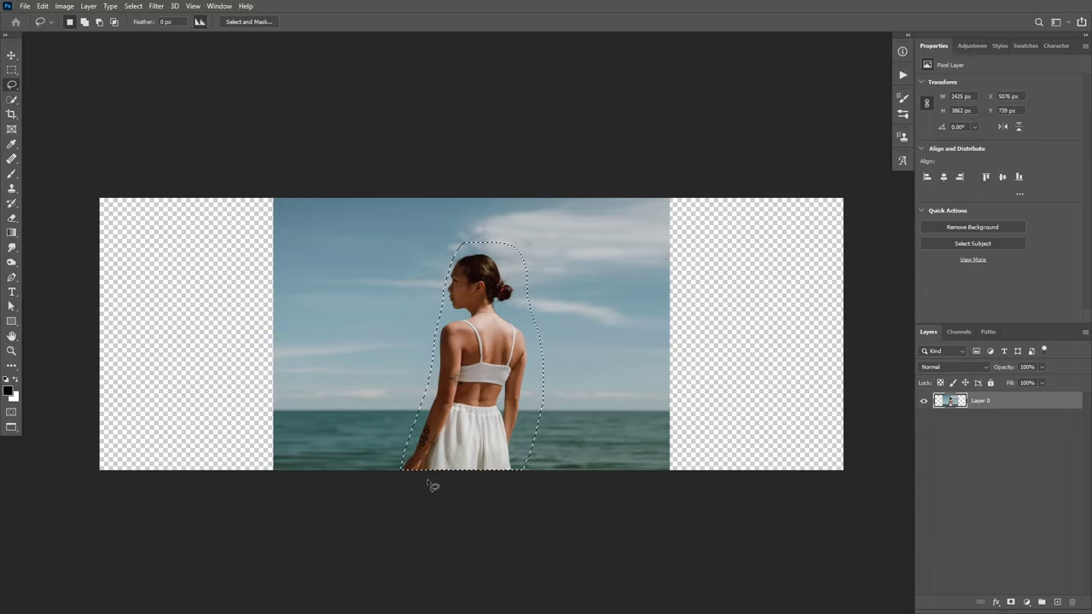
left_click(961, 331)
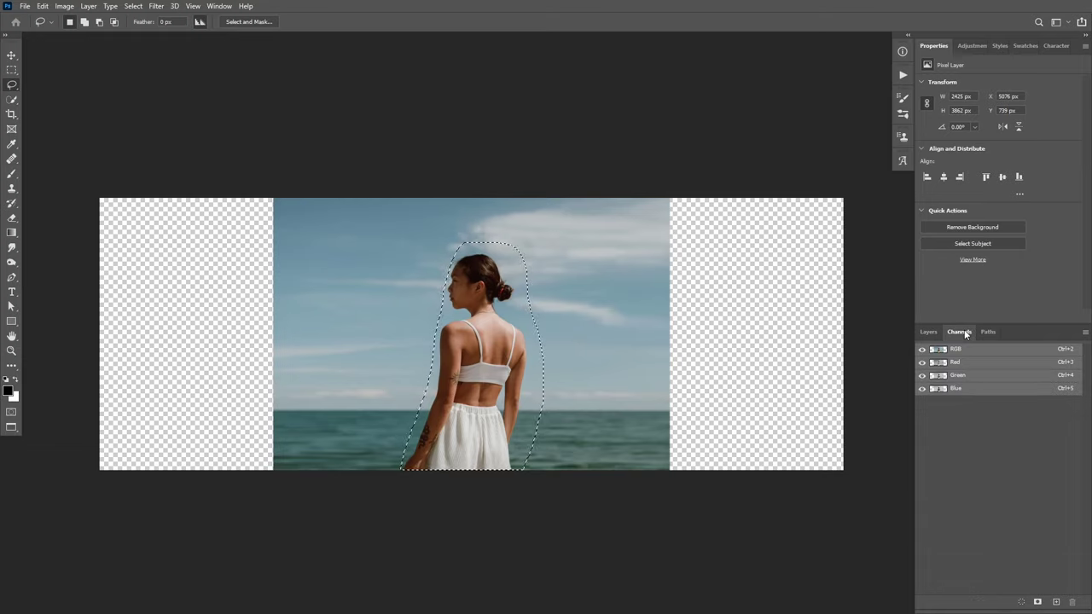
left_click(1037, 602)
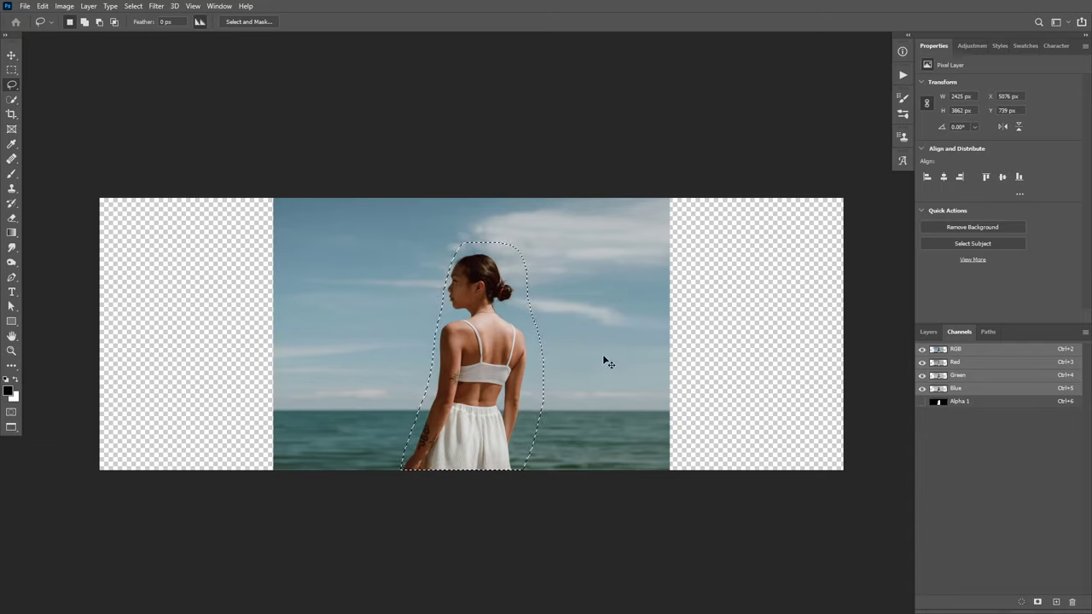
key("ctrl+d")
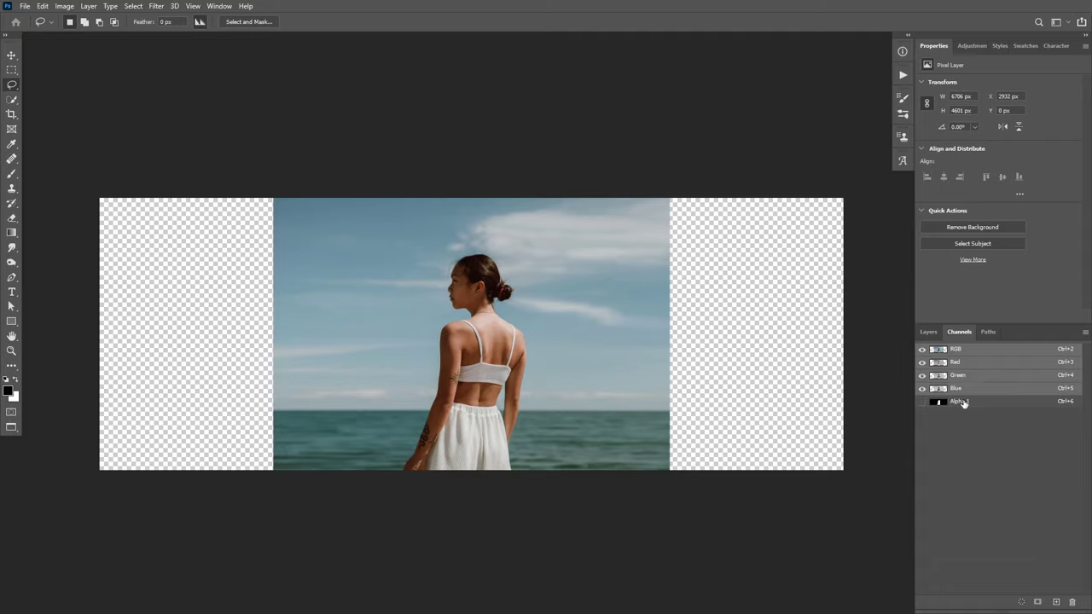
left_click(929, 334)
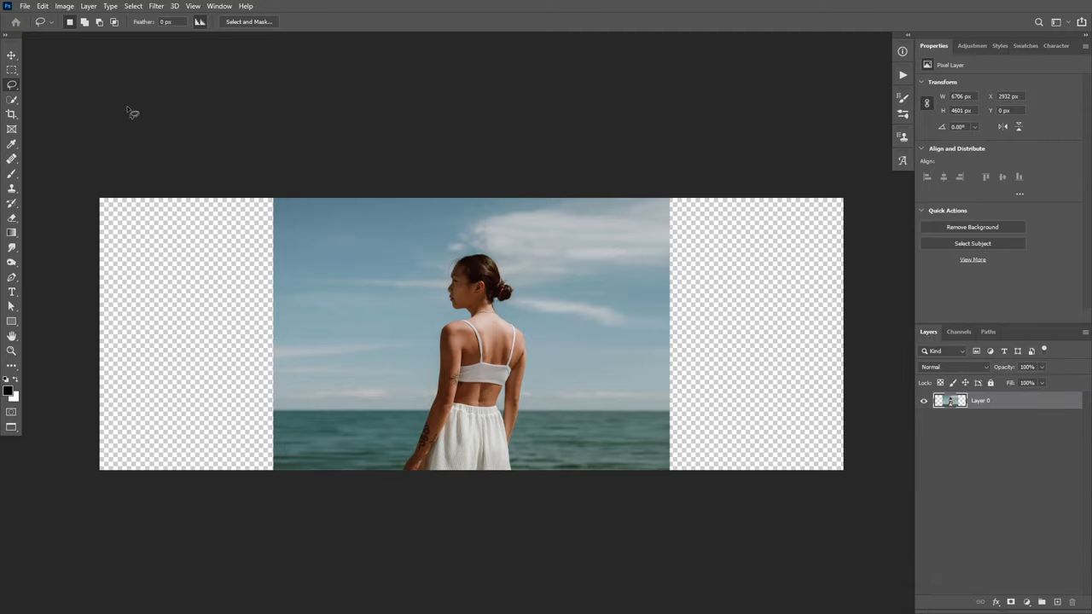
Content-aware scale the photo to 12567 × 4601 px with Protect set to Alpha 1.
left_click(42, 12)
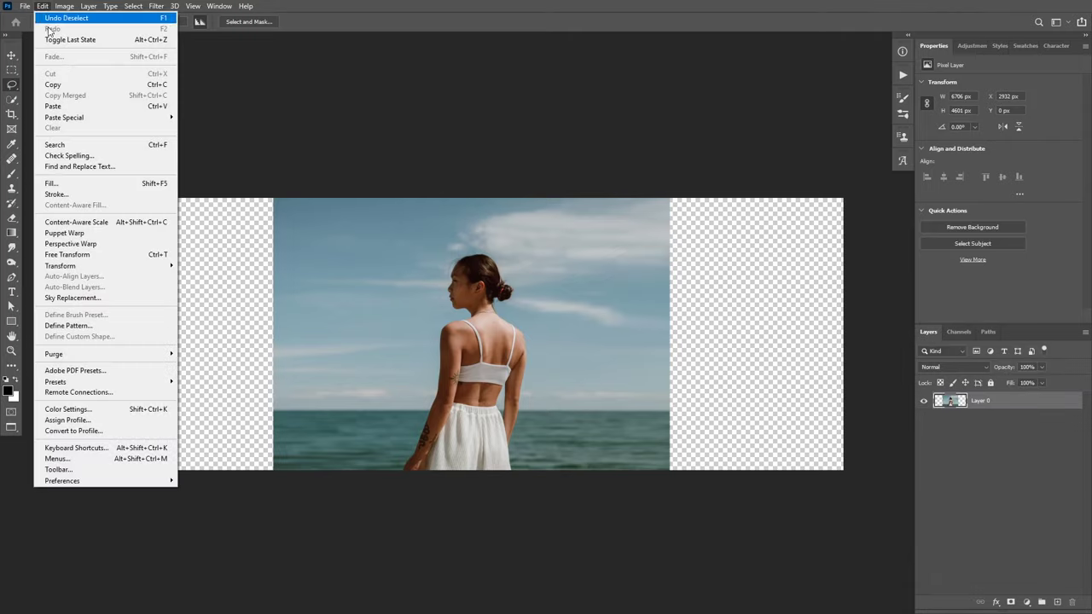
left_click(119, 221)
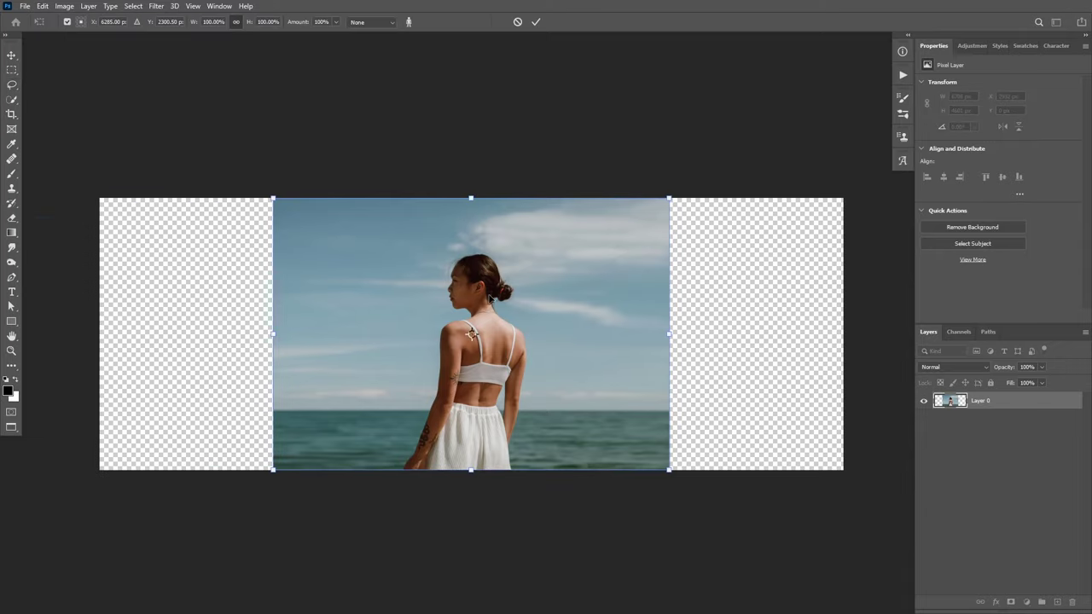
left_click(381, 23)
left_click_drag(670, 333, 845, 332)
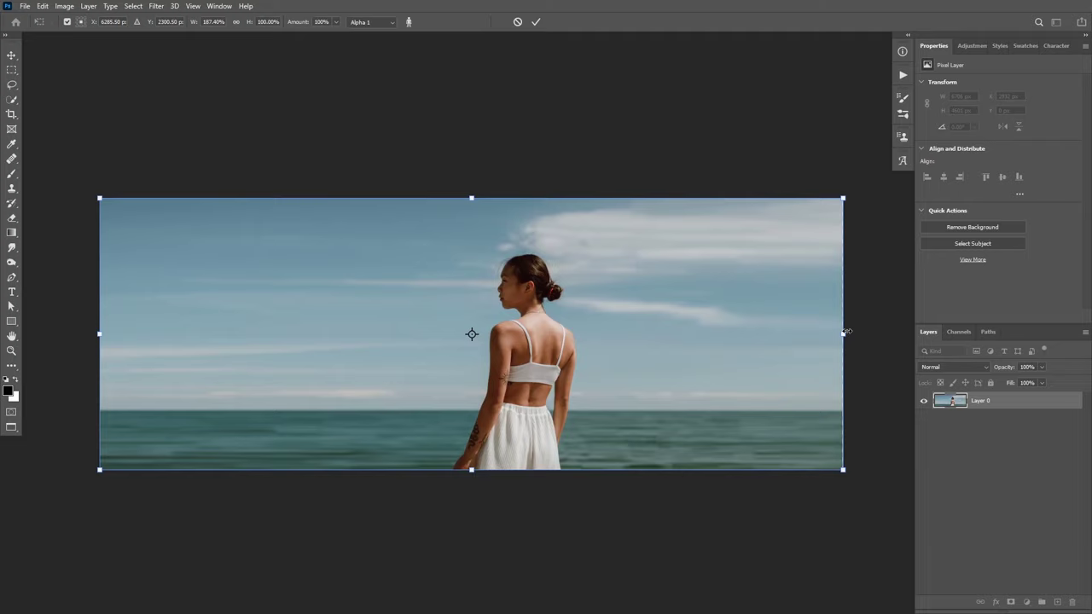
left_click(535, 22)
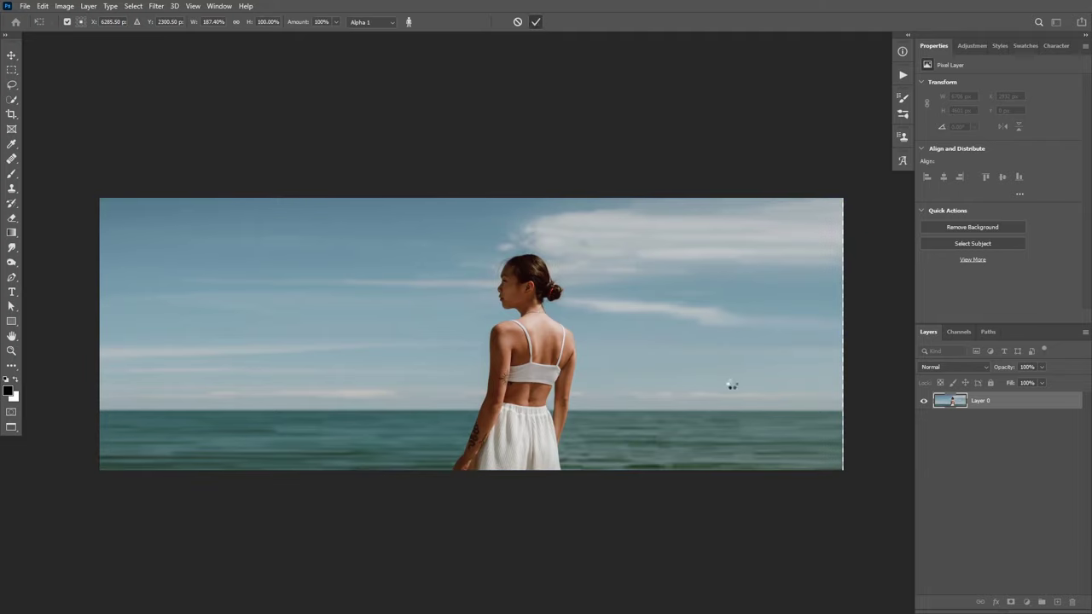
key("l")
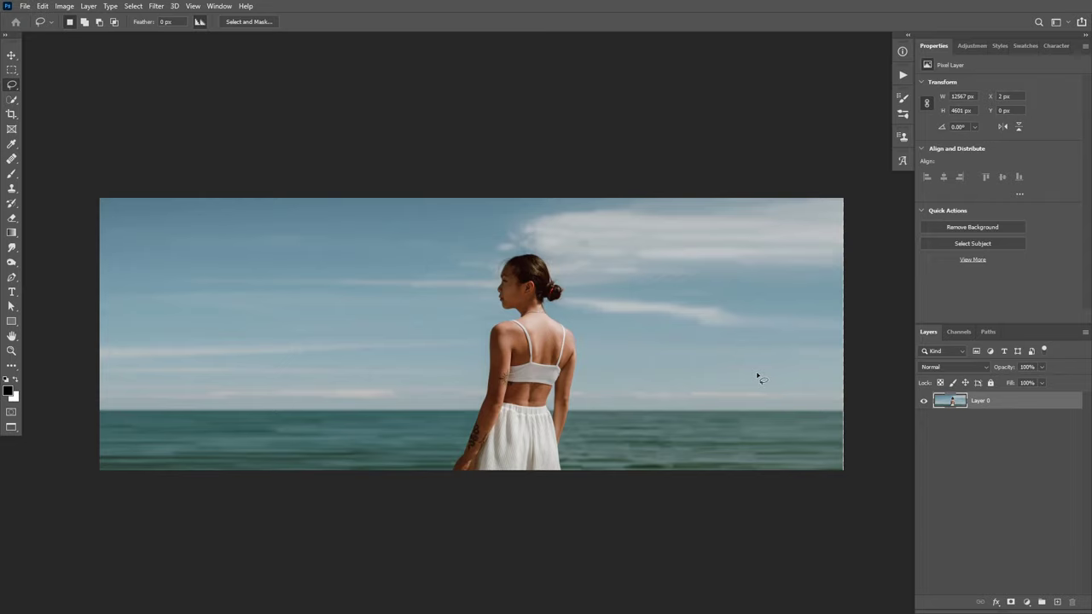